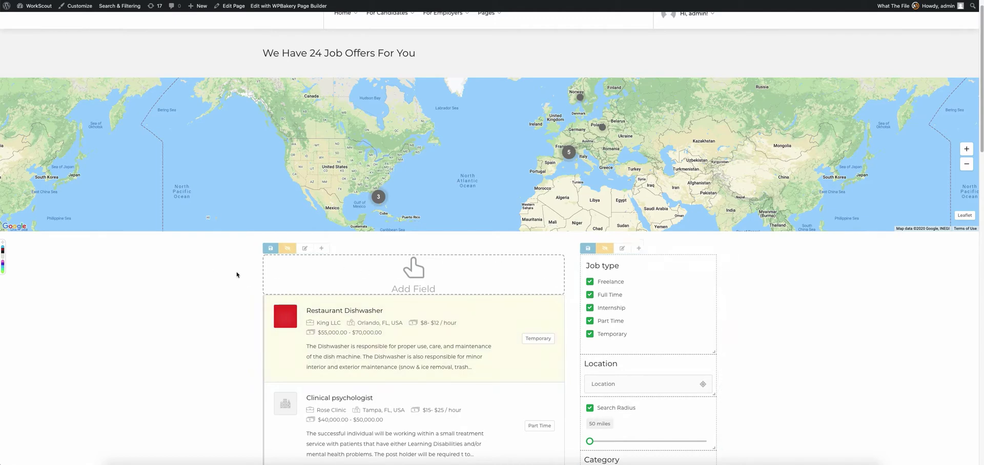
# Step: Hide the section editing controls to preview the job listings page, and bring the controls back
pyautogui.scroll(-1, 237, 275)
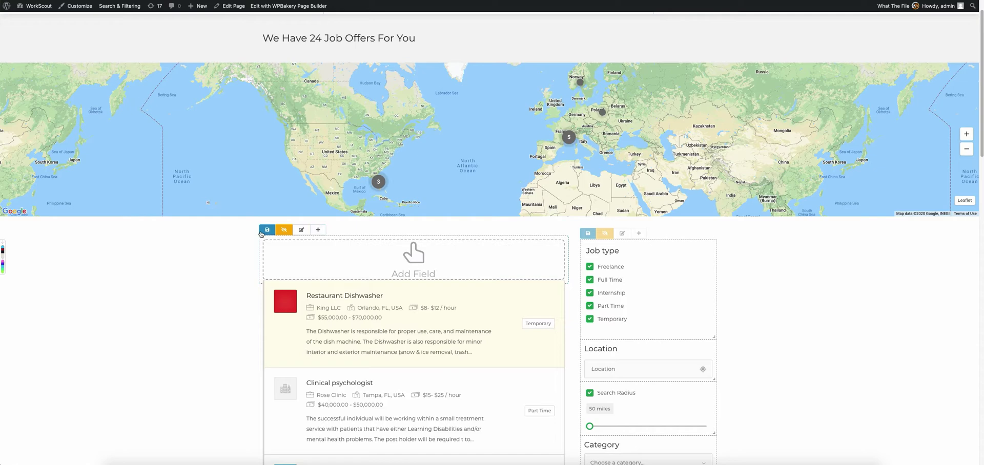
pyautogui.click(285, 231)
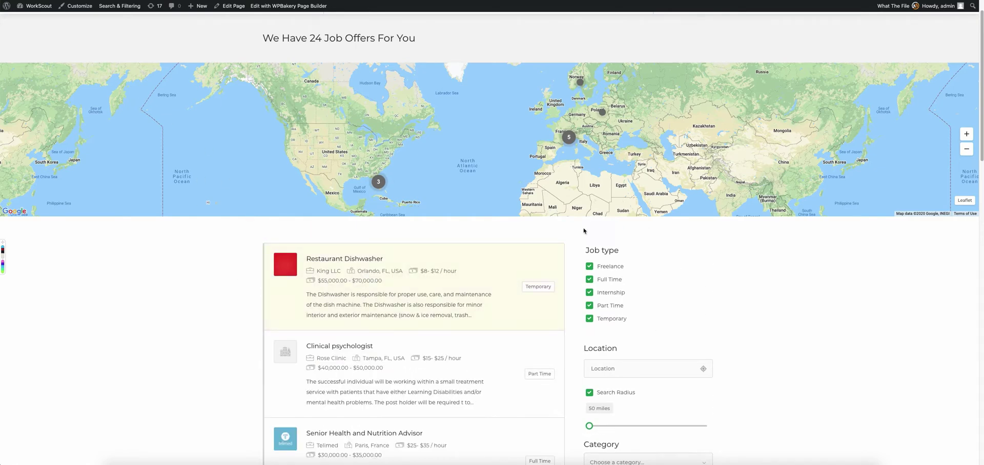
pyautogui.moveTo(291, 236)
pyautogui.click(280, 231)
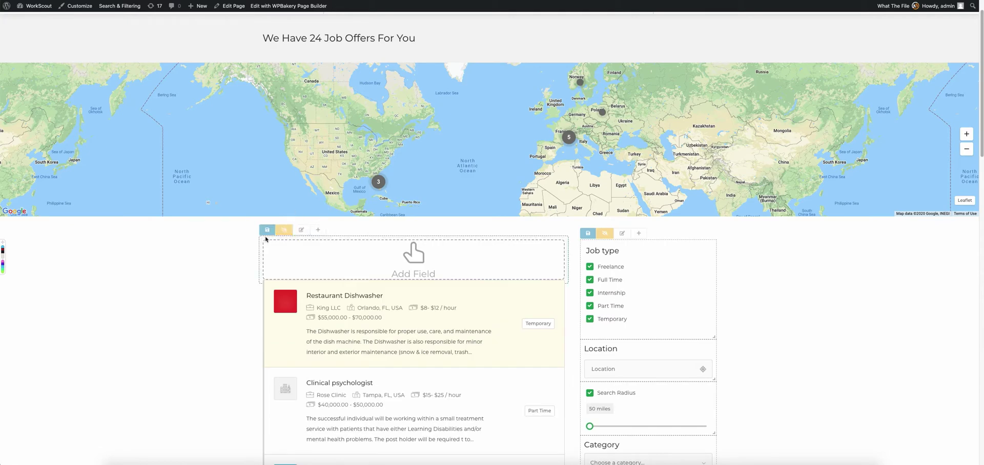
pyautogui.moveTo(129, 7)
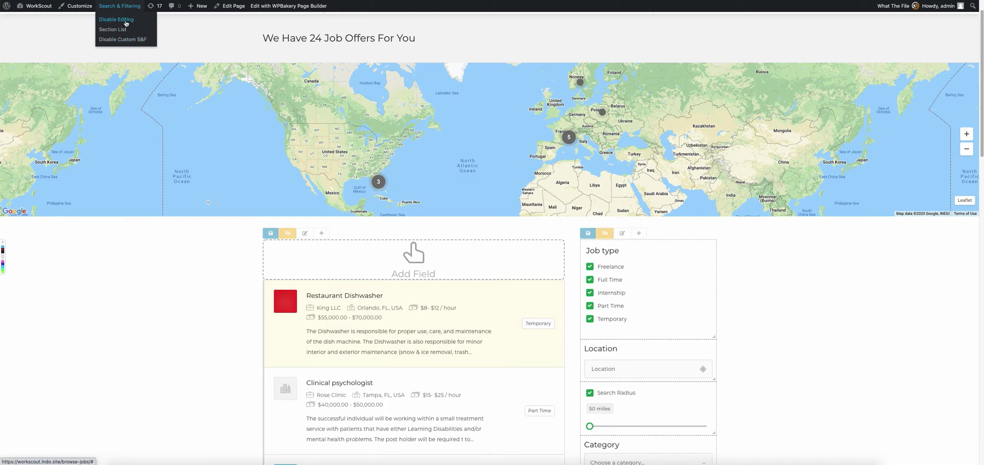
pyautogui.scroll(1, 126, 23)
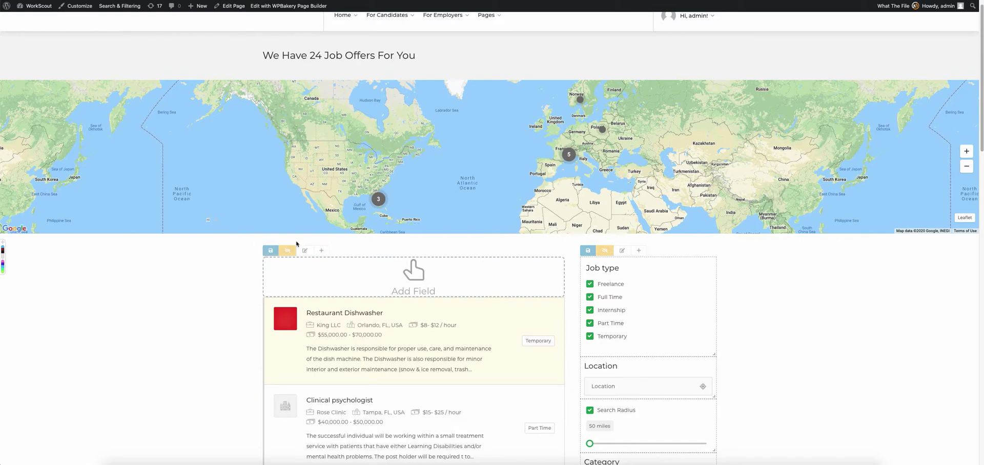
# Step: Open the settings of the section above the job results and review its Output location options
pyautogui.click(305, 250)
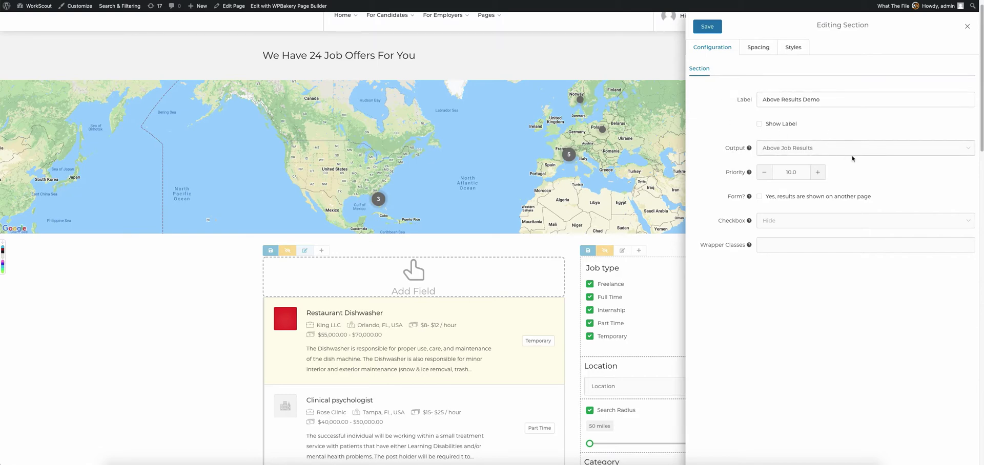
pyautogui.click(827, 151)
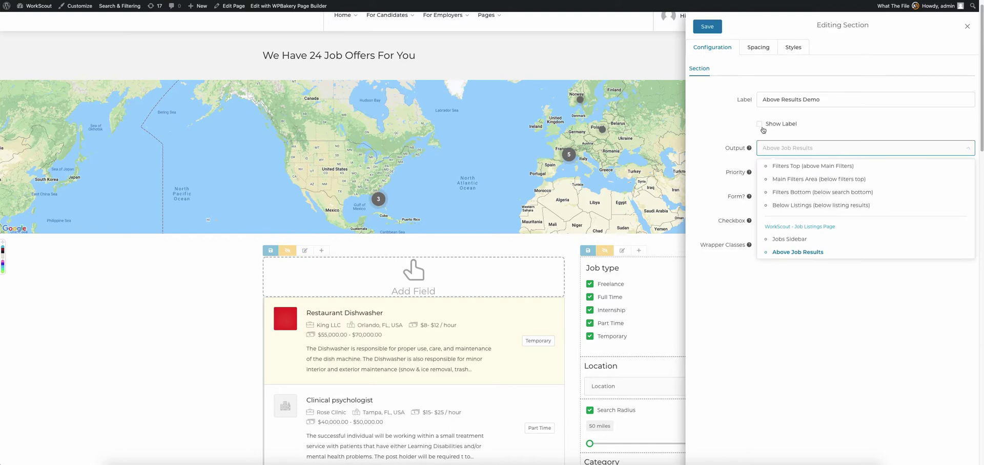
pyautogui.click(724, 134)
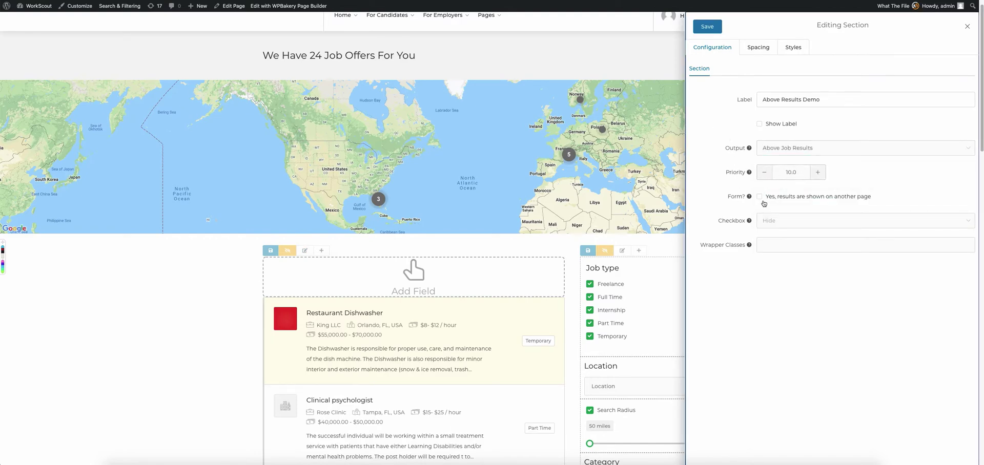
# Step: Show the Above Results Demo section's label on the page, and hide it again
pyautogui.click(770, 239)
pyautogui.click(766, 126)
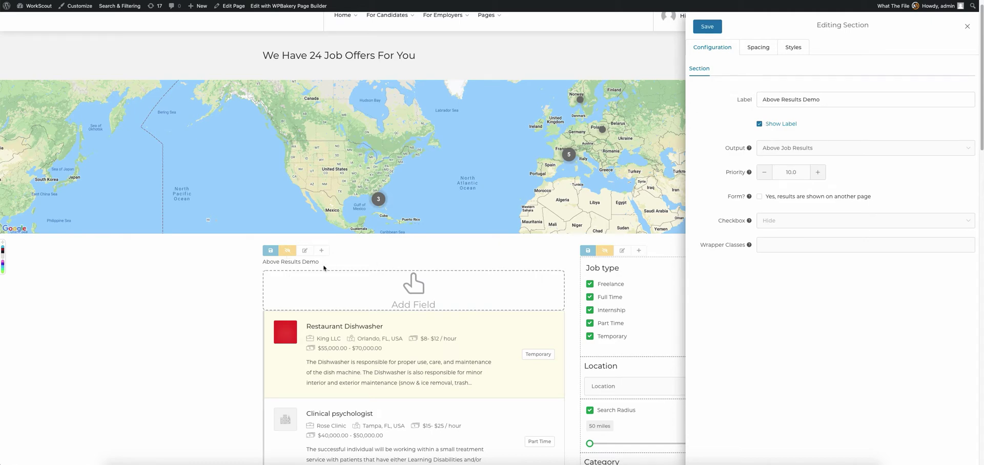
pyautogui.click(777, 126)
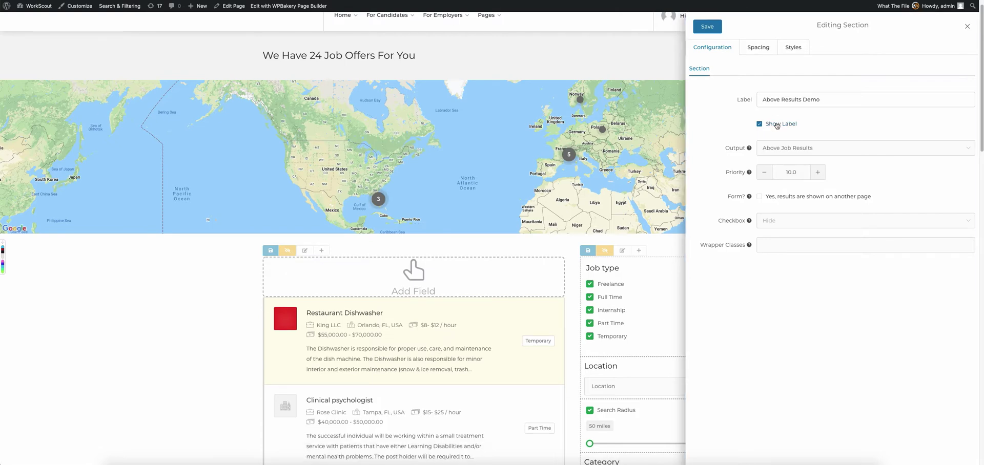
# Step: Review the section's Checkbox choices, wrapper classes, spacing and CSS style settings
pyautogui.click(787, 226)
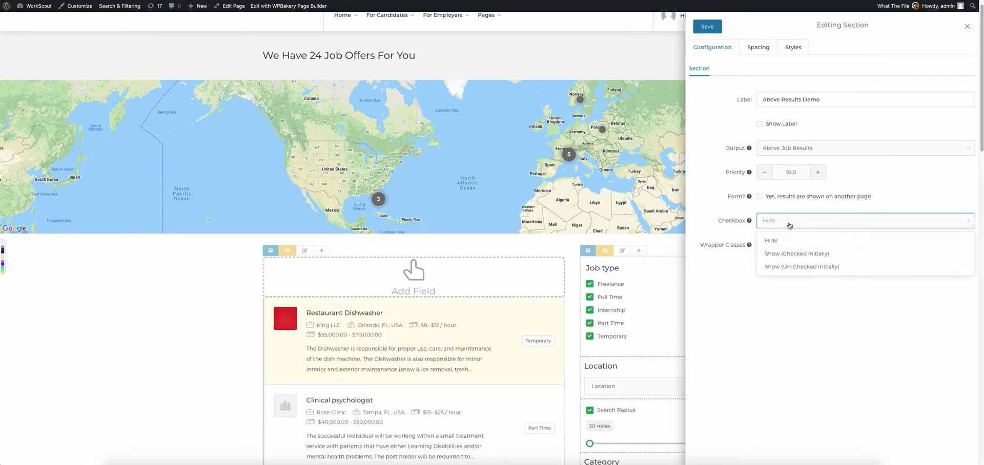
pyautogui.click(788, 225)
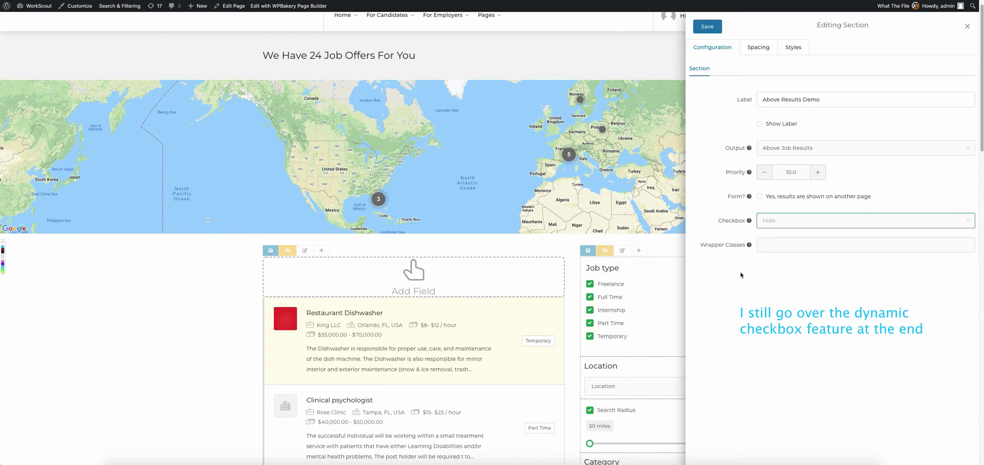
pyautogui.click(740, 203)
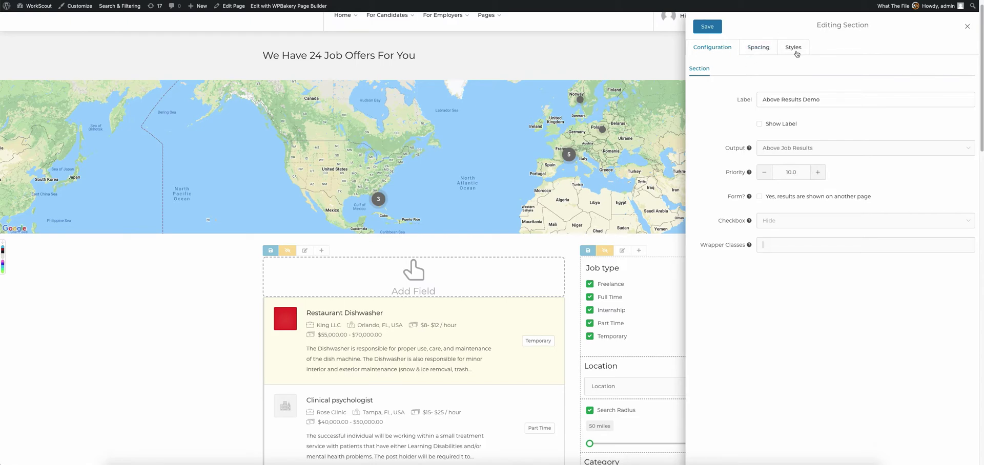
pyautogui.click(761, 48)
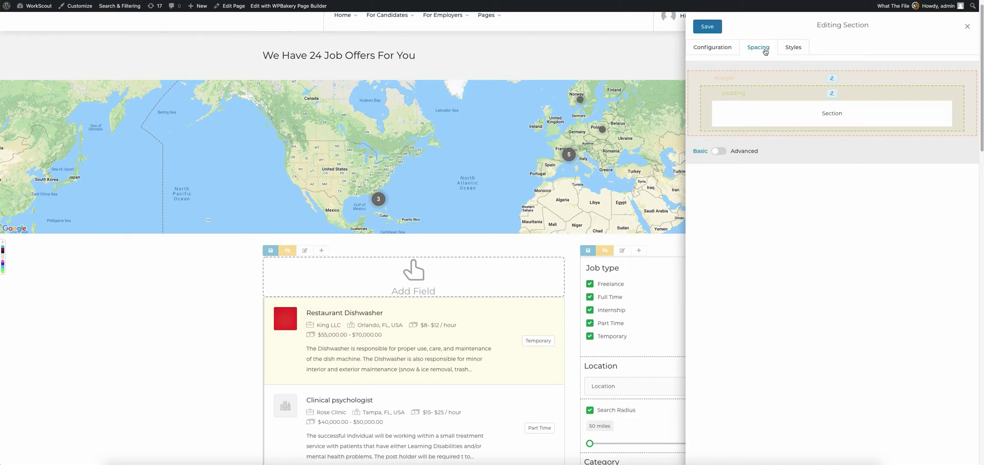
pyautogui.click(796, 50)
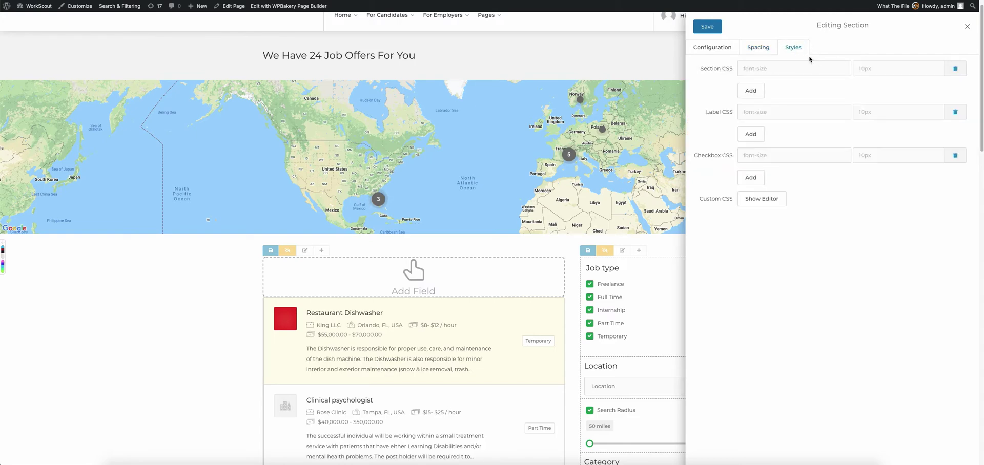
pyautogui.click(775, 69)
# Step: Try the custom CSS rule ".custom_css { display: none; }" in the section's styles, and clear it
pyautogui.click(764, 200)
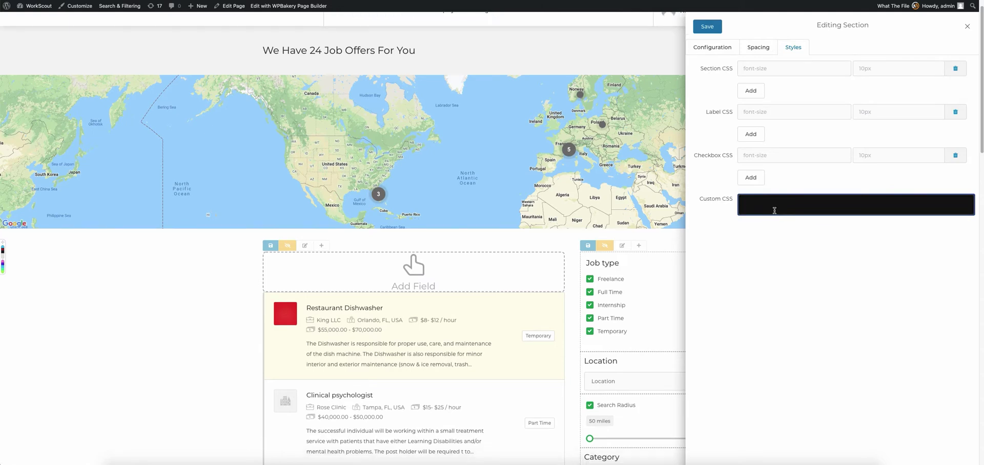
pyautogui.scroll(-1, 774, 210)
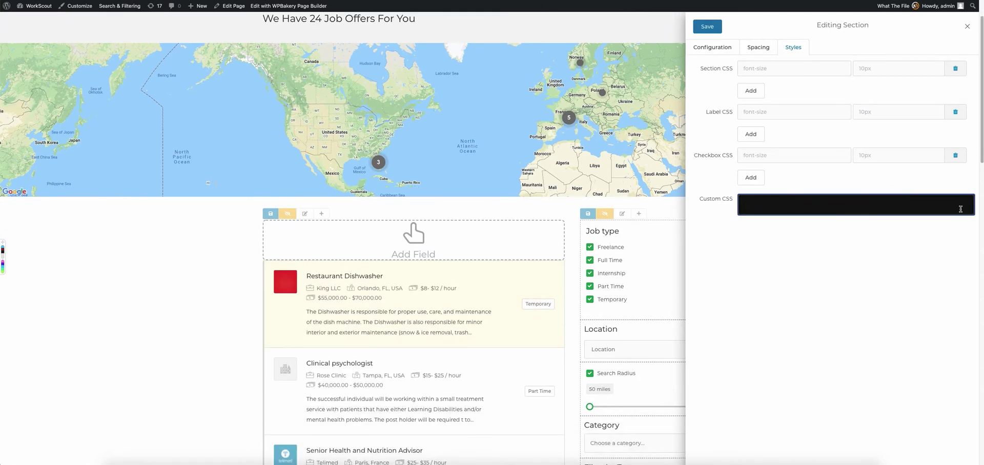
pyautogui.write('.custom_cs')
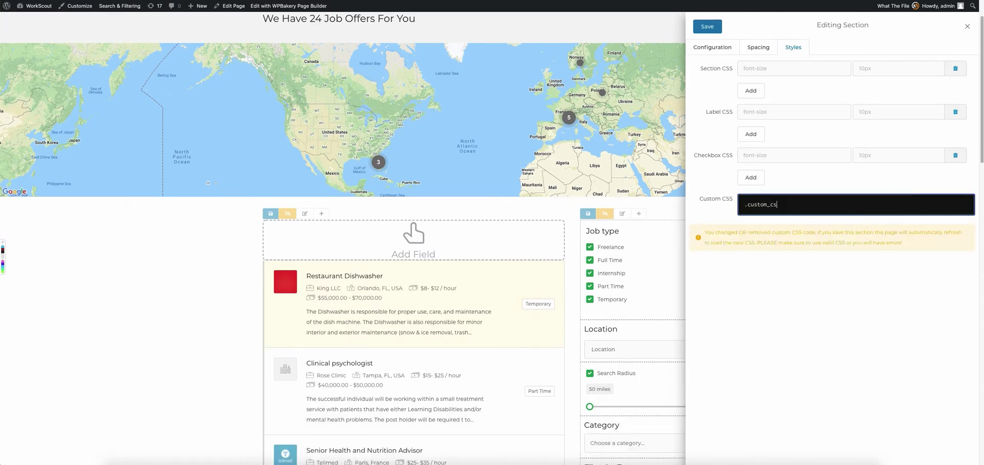
pyautogui.write('s {}')
pyautogui.press('Return')
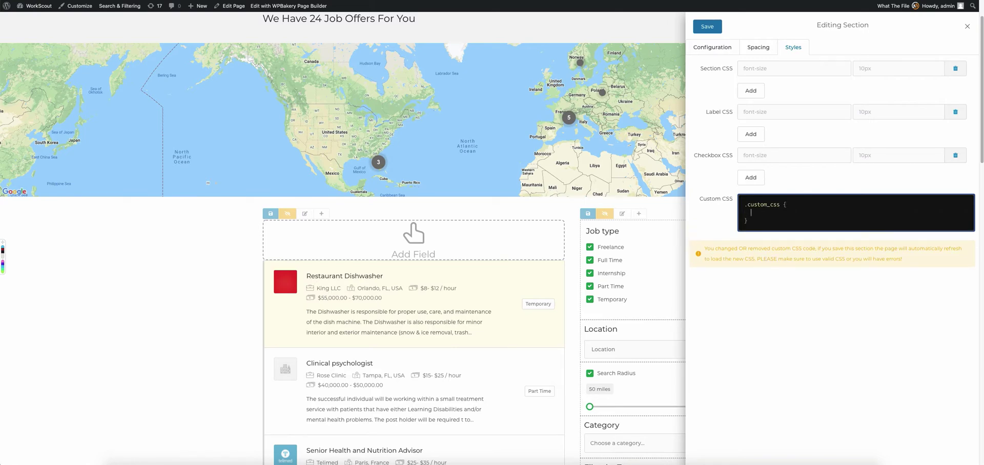
pyautogui.write('display: none;')
pyautogui.hotkey('ctrl', 'a')
pyautogui.press('BackSpace')
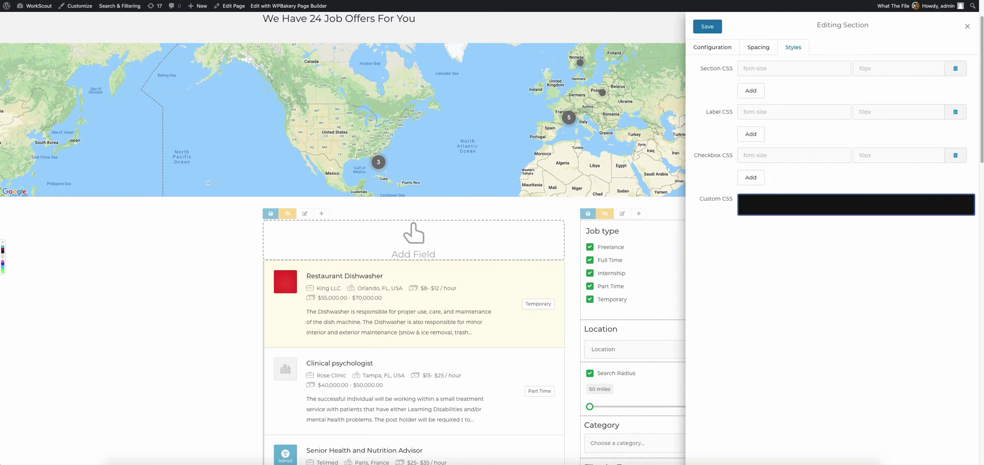
# Step: Enable Show Label for the Above Results Demo section and set its Checkbox option to Show (Checked Initially)
pyautogui.click(718, 49)
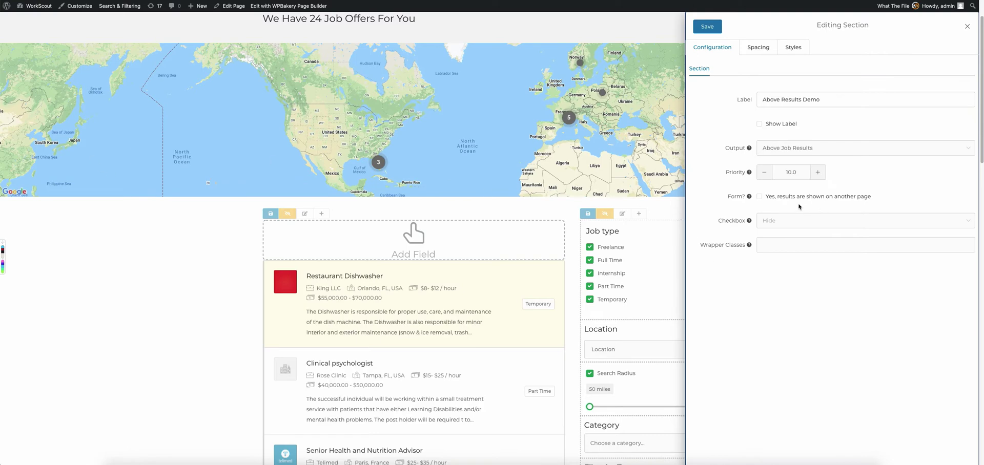
pyautogui.click(809, 226)
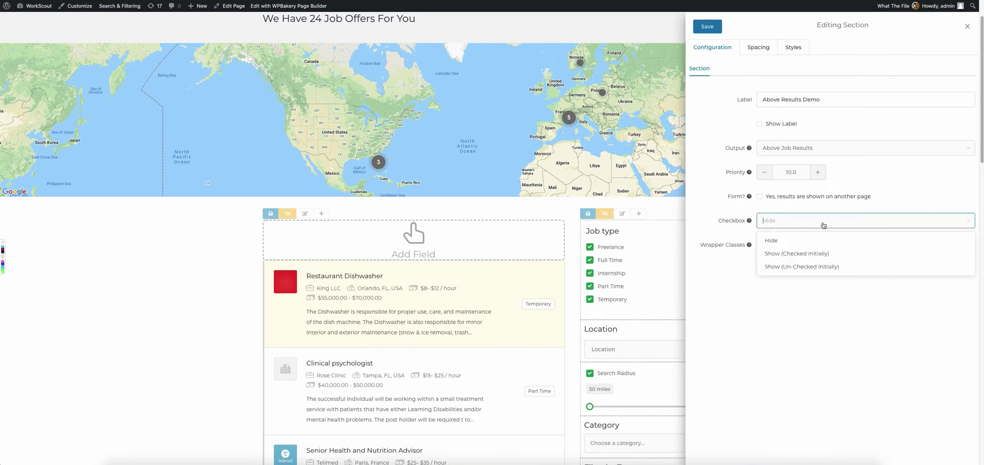
pyautogui.click(825, 226)
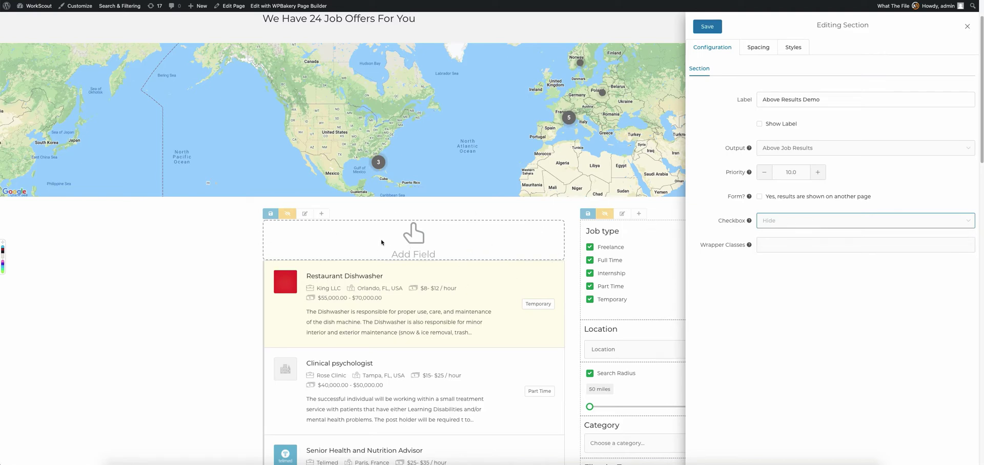
pyautogui.click(759, 125)
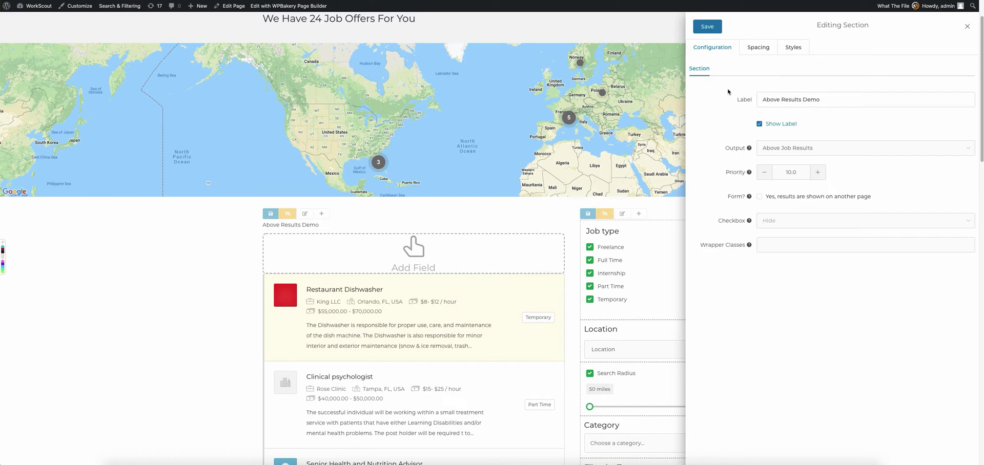
pyautogui.click(801, 223)
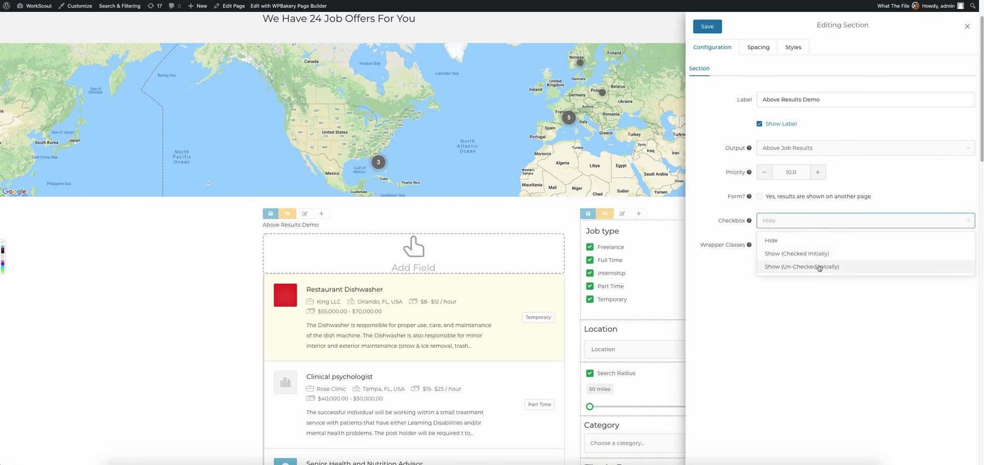
pyautogui.click(821, 255)
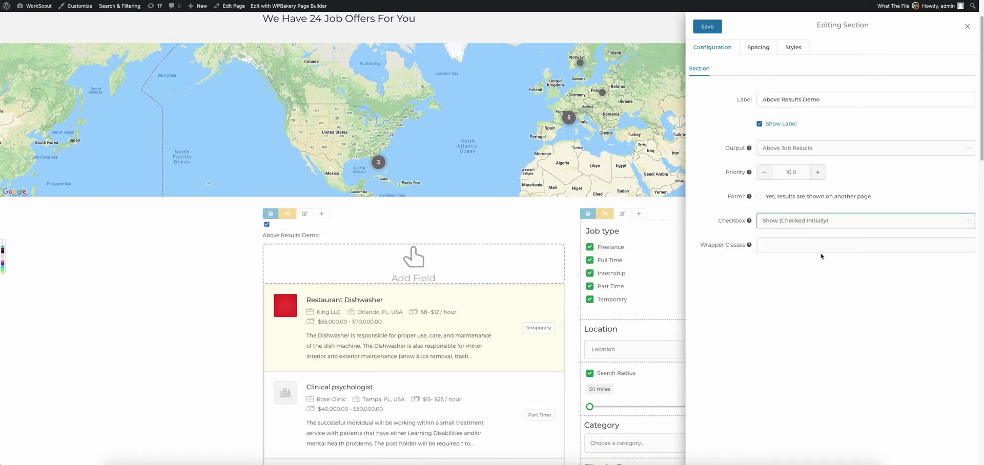
pyautogui.click(727, 275)
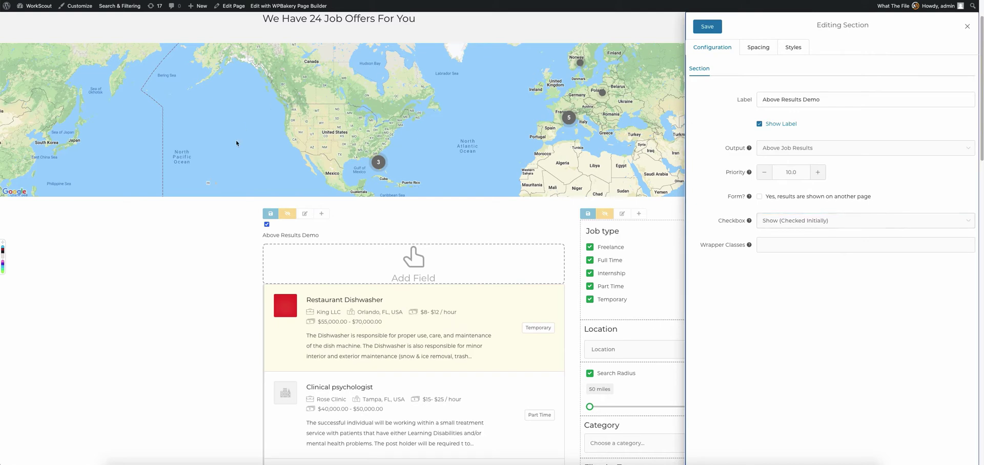
# Step: Test the section's checkbox on the page by collapsing and expanding the section twice
pyautogui.click(267, 225)
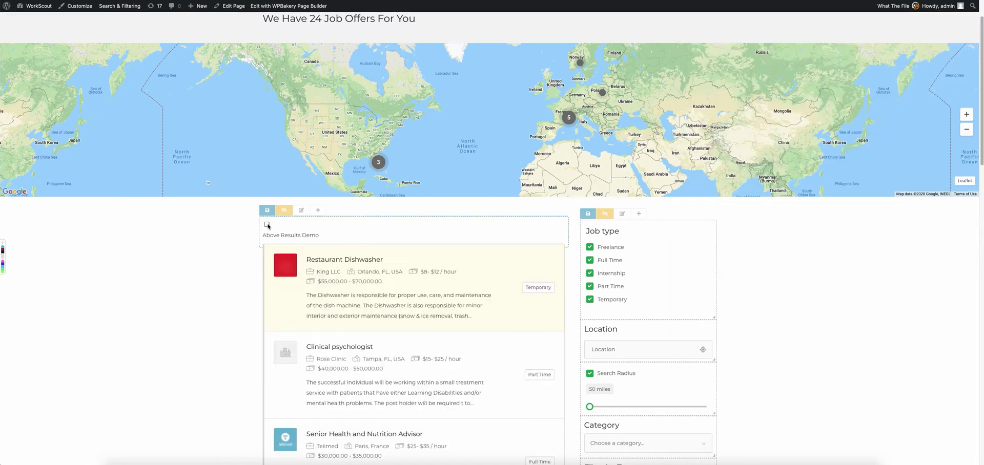
pyautogui.click(267, 225)
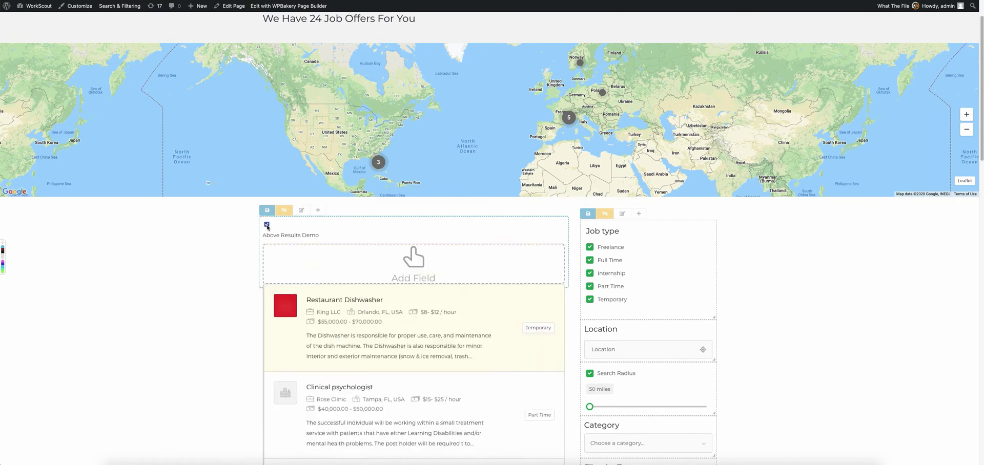
pyautogui.click(268, 225)
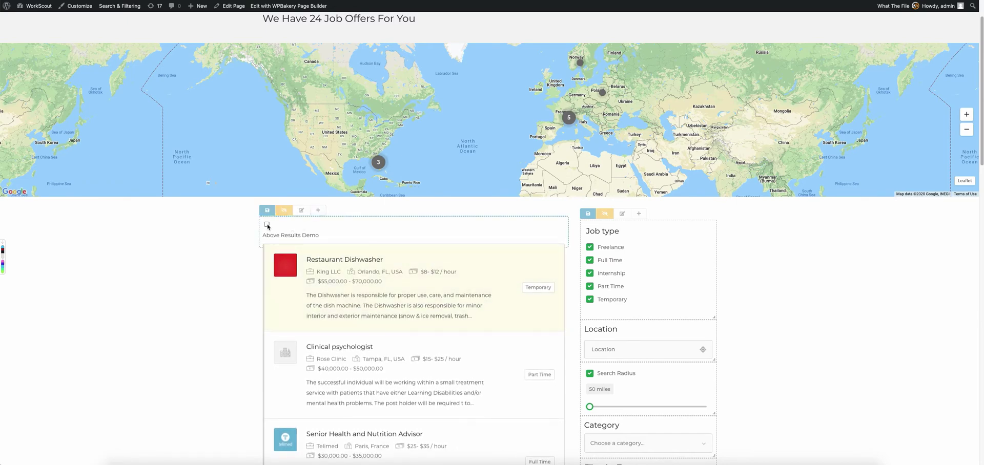
pyautogui.click(267, 225)
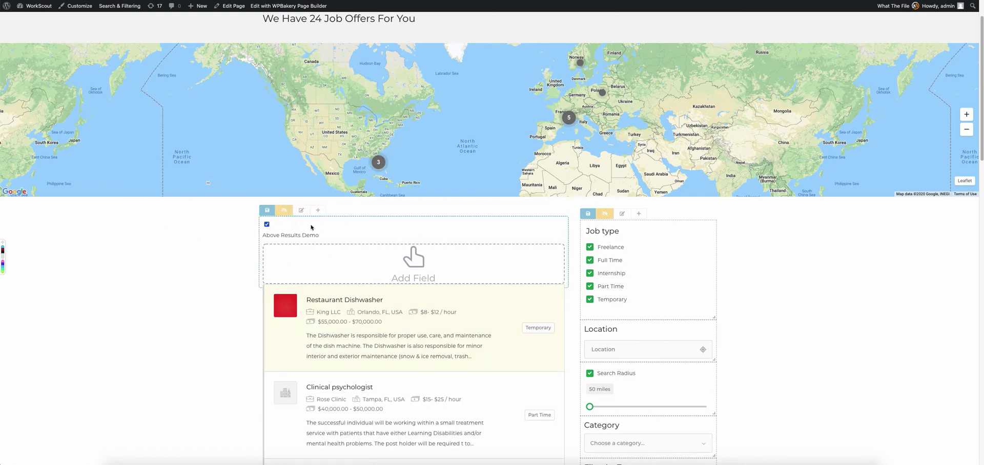
# Step: Add a field to the Above Results Demo section and review the field types available for it
pyautogui.click(415, 263)
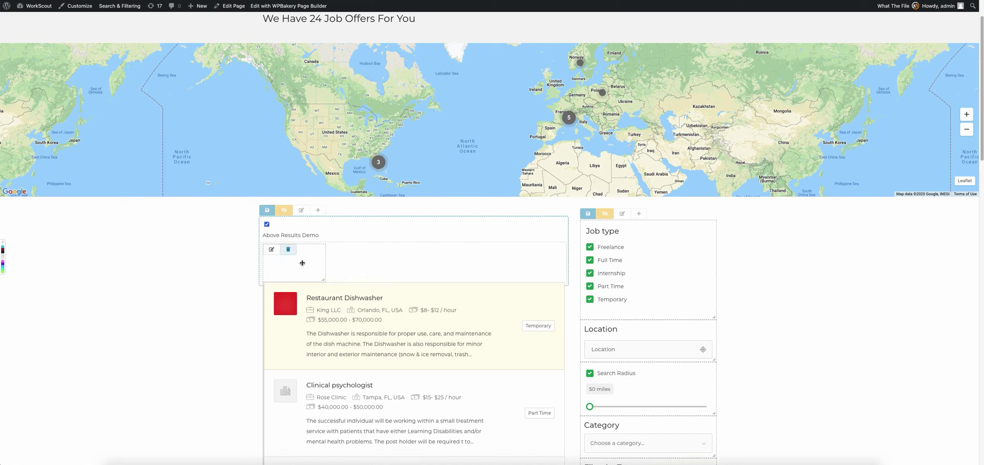
pyautogui.click(272, 251)
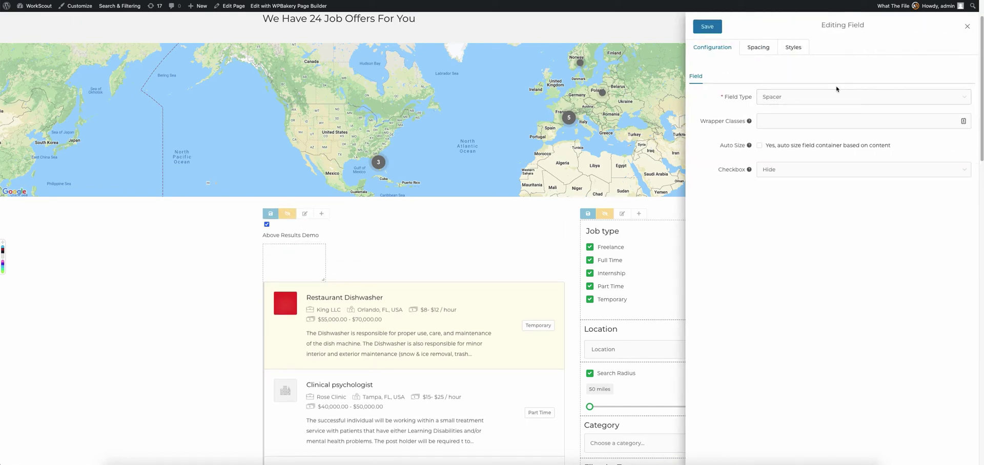
pyautogui.click(807, 96)
pyautogui.scroll(6, 831, 171)
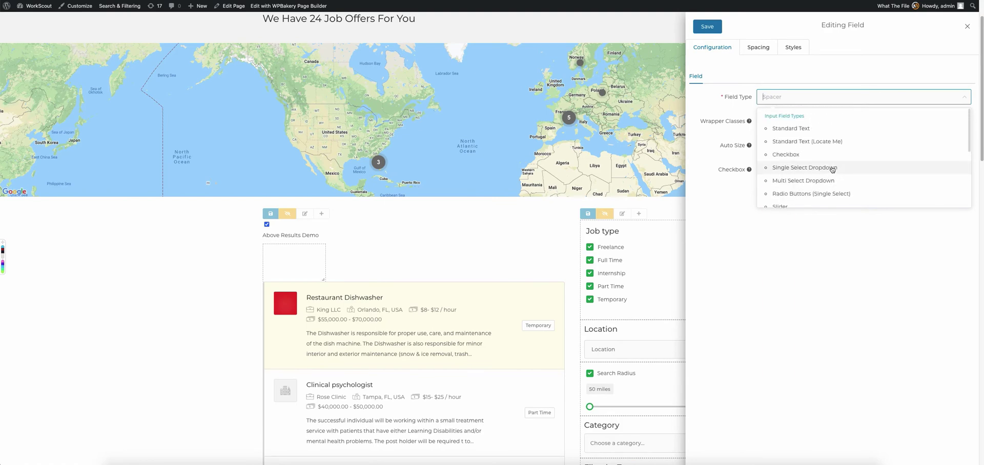
pyautogui.scroll(-5, 832, 160)
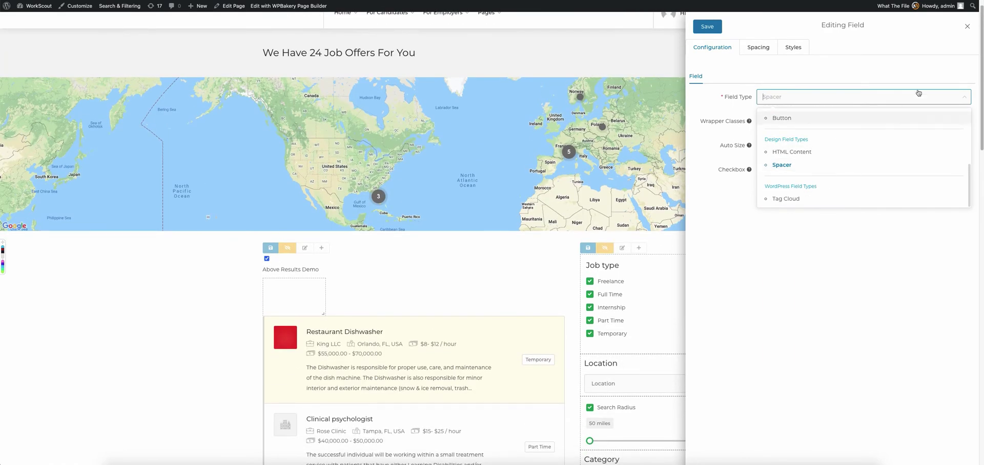
pyautogui.click(969, 27)
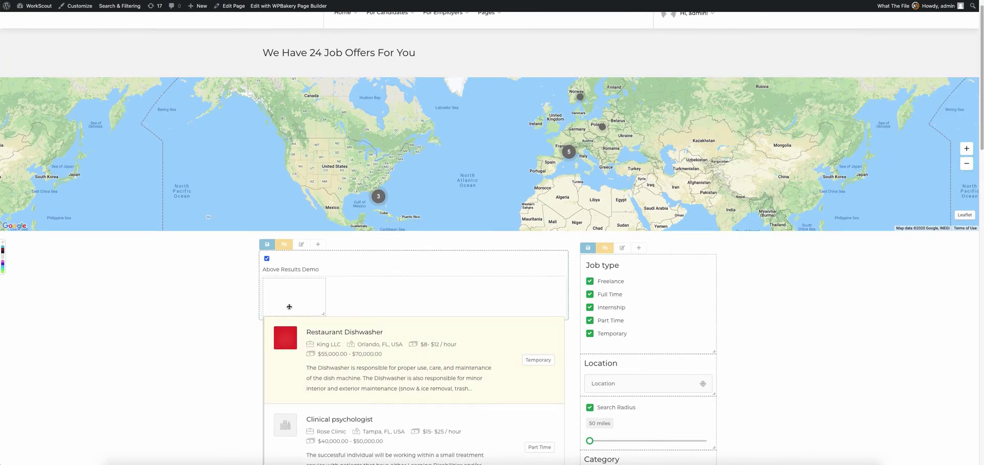
# Step: Make the new field wider and shorter, add two more fields to the section, and arrange all three in one row
pyautogui.moveTo(324, 313); pyautogui.dragTo(355, 303)
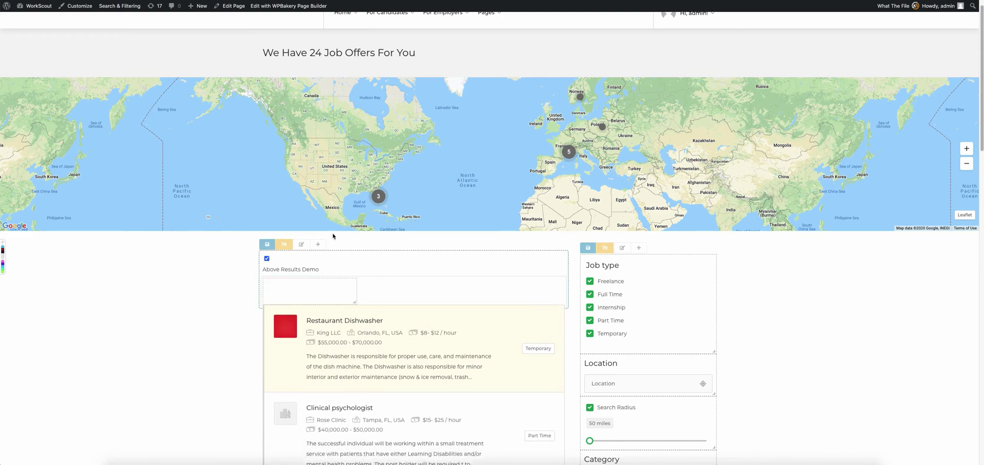
pyautogui.click(322, 247)
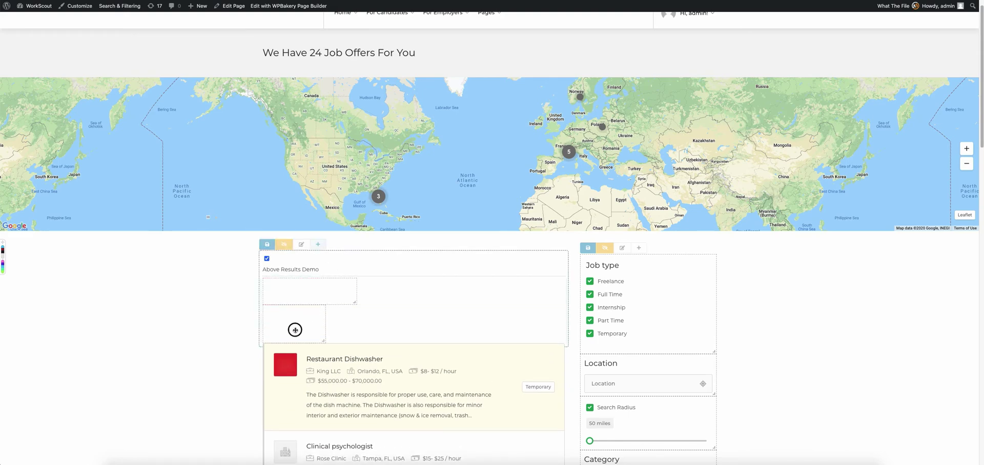
pyautogui.moveTo(312, 323); pyautogui.dragTo(494, 308)
pyautogui.moveTo(307, 322); pyautogui.dragTo(368, 298)
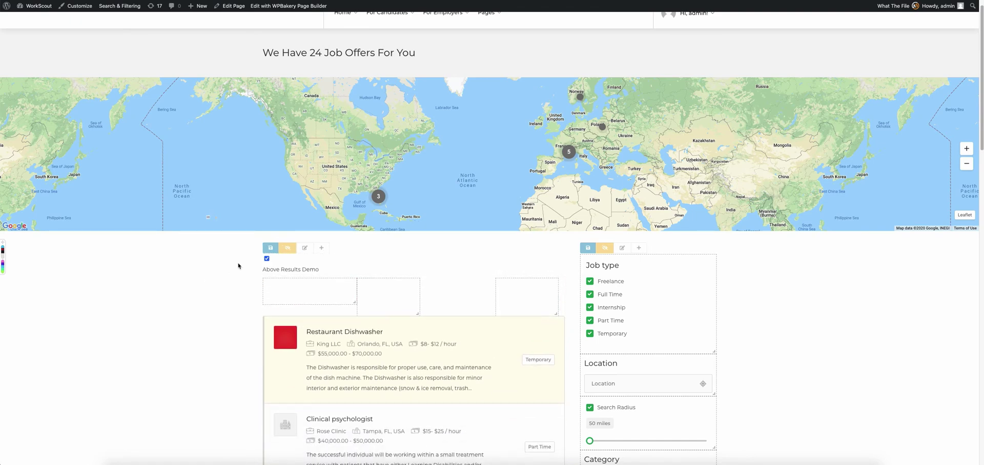
# Step: Collapse the Above Results Demo section and set its Checkbox CSS to float: left
pyautogui.click(266, 259)
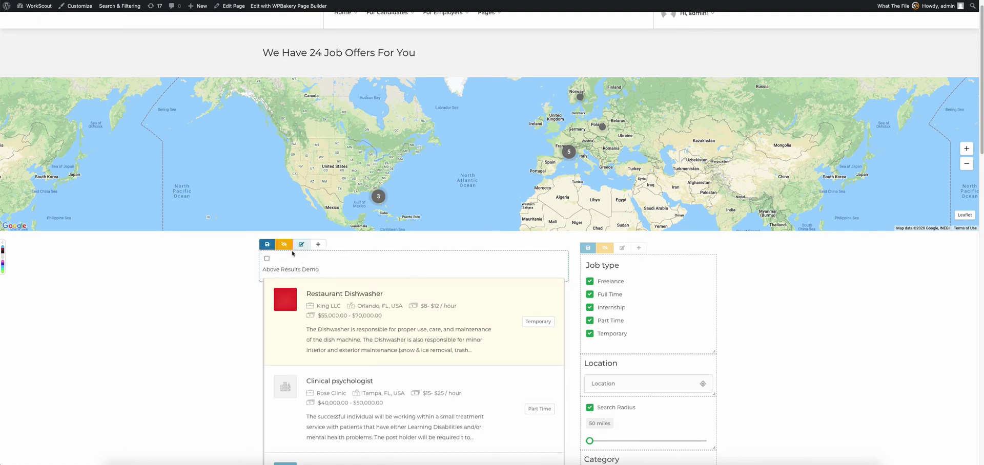
pyautogui.click(303, 246)
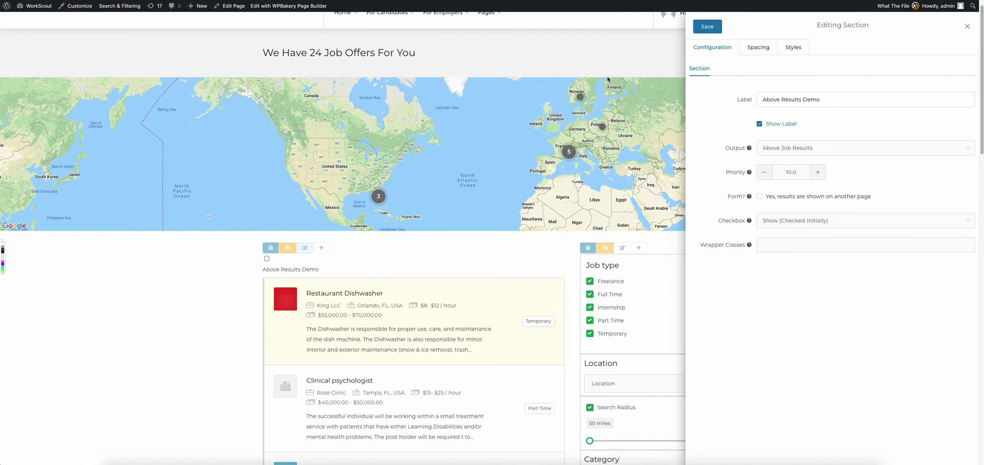
pyautogui.click(793, 50)
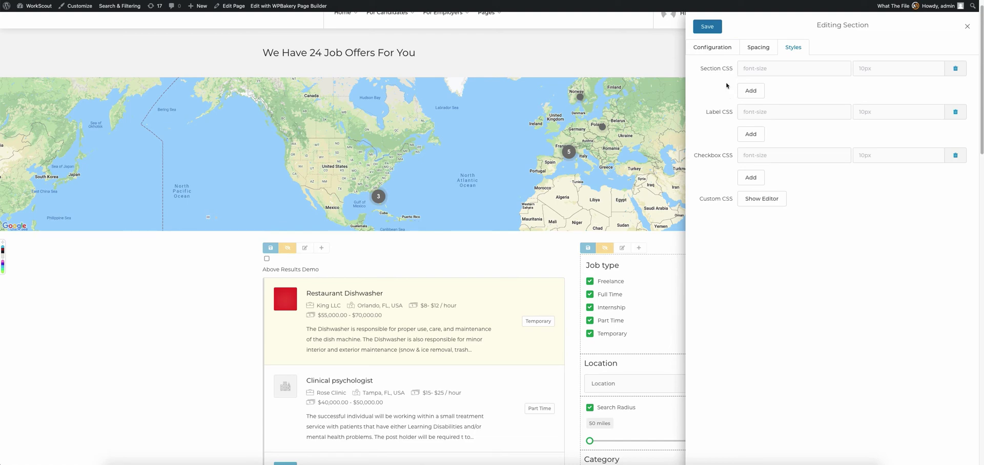
pyautogui.click(785, 153)
pyautogui.write('flo')
pyautogui.write('left')
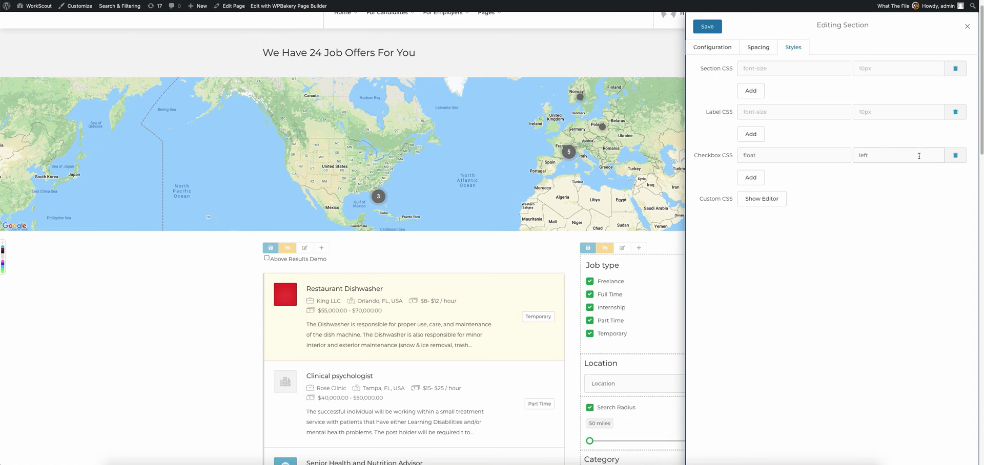
pyautogui.press('Escape')
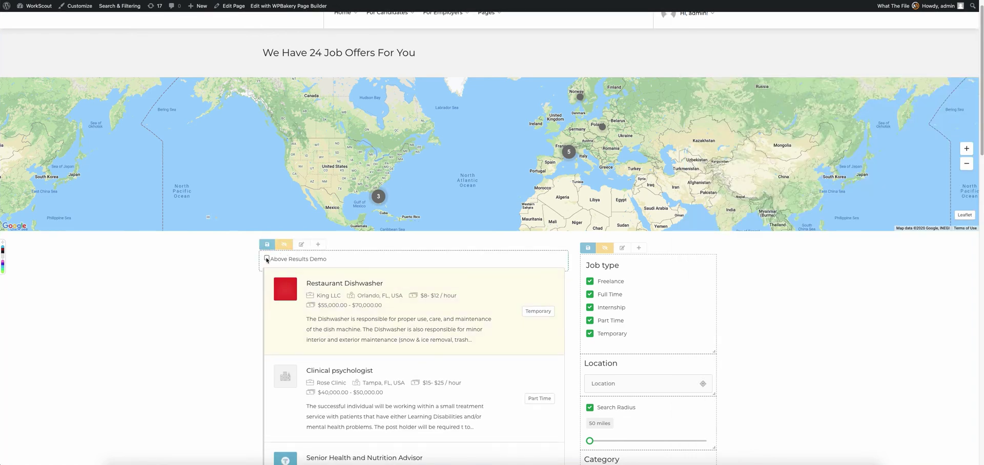
# Step: Add a margin-top of 5px to the section's Checkbox CSS
pyautogui.click(301, 245)
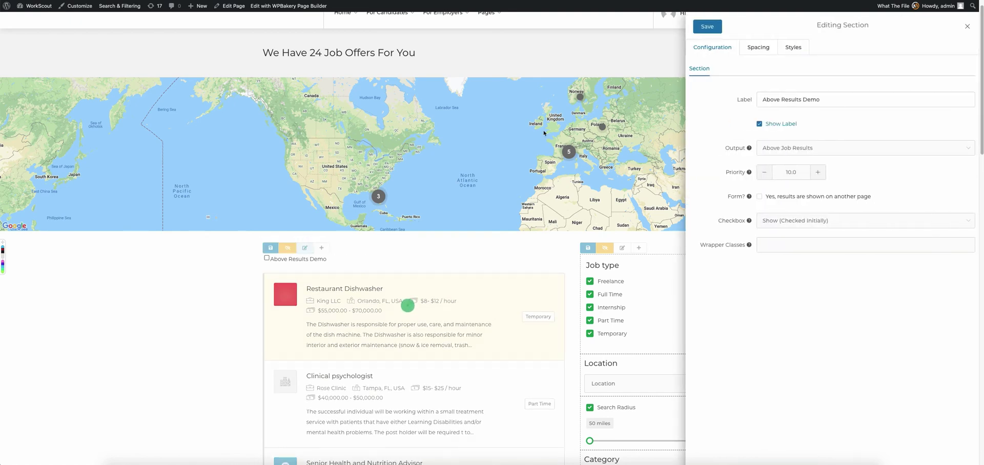
pyautogui.click(793, 47)
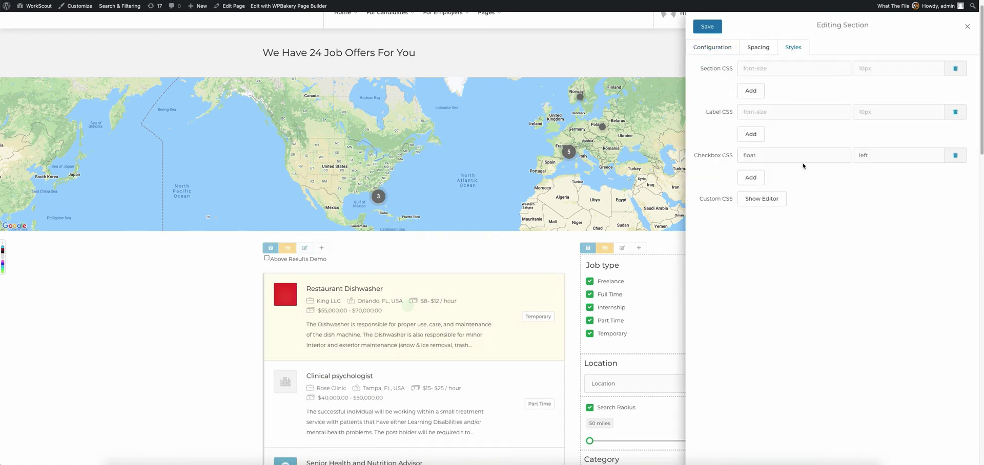
pyautogui.click(751, 177)
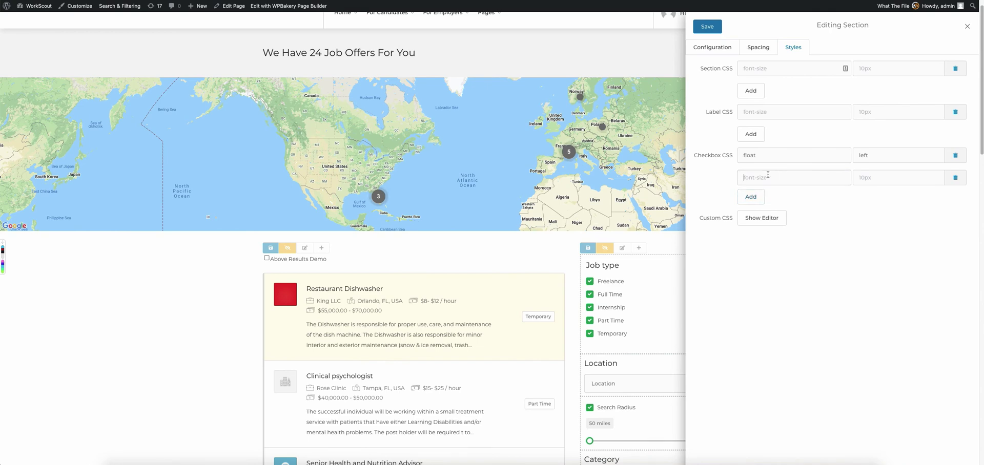
pyautogui.write('margin-top')
pyautogui.write('5px')
pyautogui.click(862, 174)
pyautogui.press('BackSpace')
pyautogui.write('10')
pyautogui.press('BackSpace')
pyautogui.press('BackSpace')
pyautogui.write('5')
# Step: Add a margin-left of 10px as a further Checkbox CSS rule
pyautogui.click(756, 197)
pyautogui.click(768, 199)
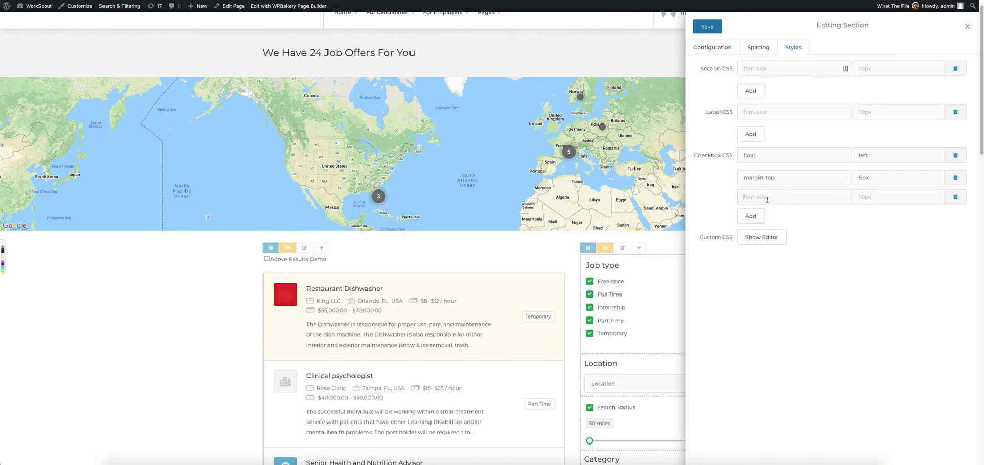
pyautogui.write('margin-left')
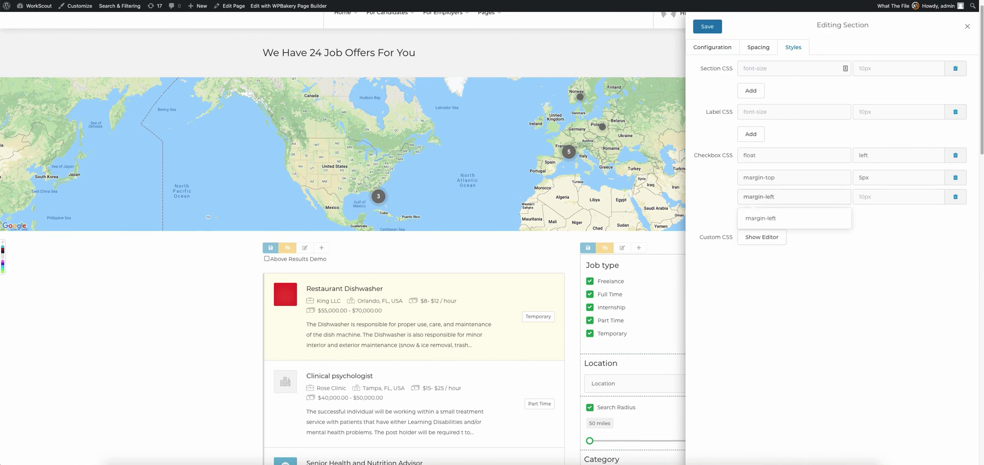
pyautogui.press('Tab')
pyautogui.write('10px')
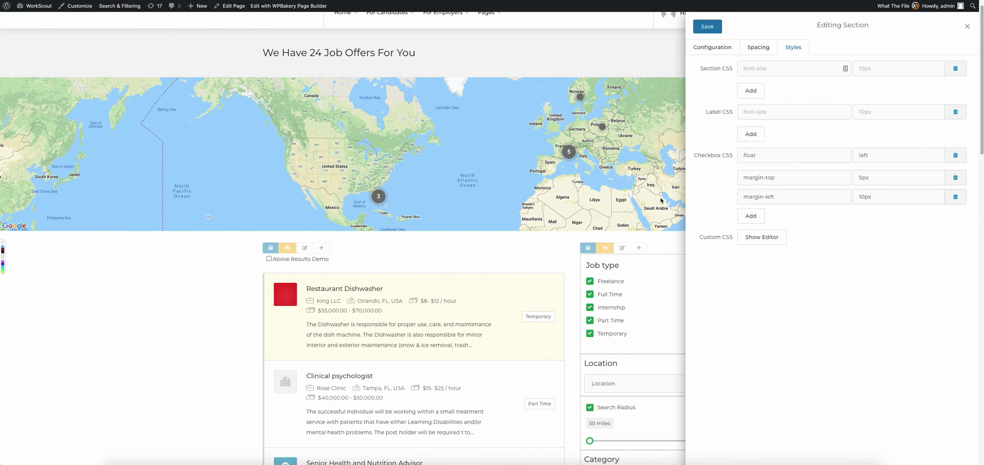
# Step: Change the margin-left property in the Checkbox CSS to margin-right
pyautogui.click(787, 199)
pyautogui.press('BackSpace')
pyautogui.press('BackSpace')
pyautogui.press('BackSpace')
pyautogui.press('BackSpace')
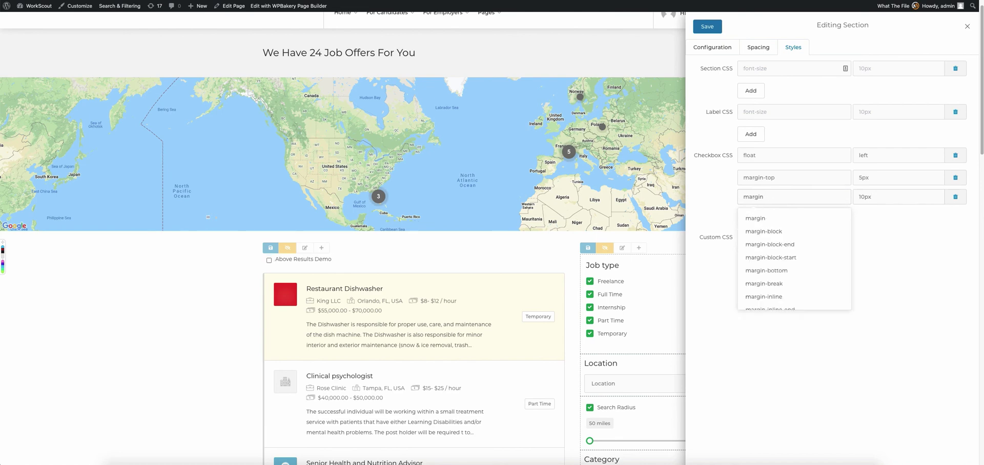
pyautogui.write('right')
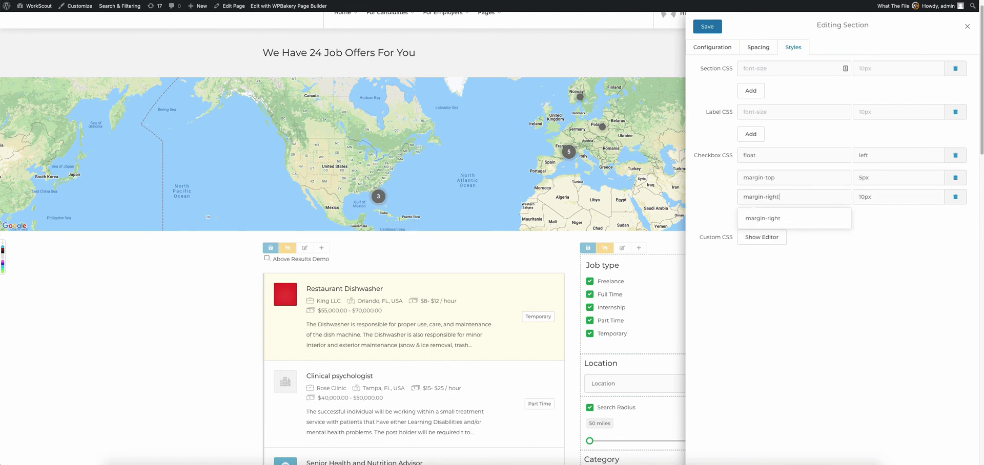
pyautogui.click(892, 232)
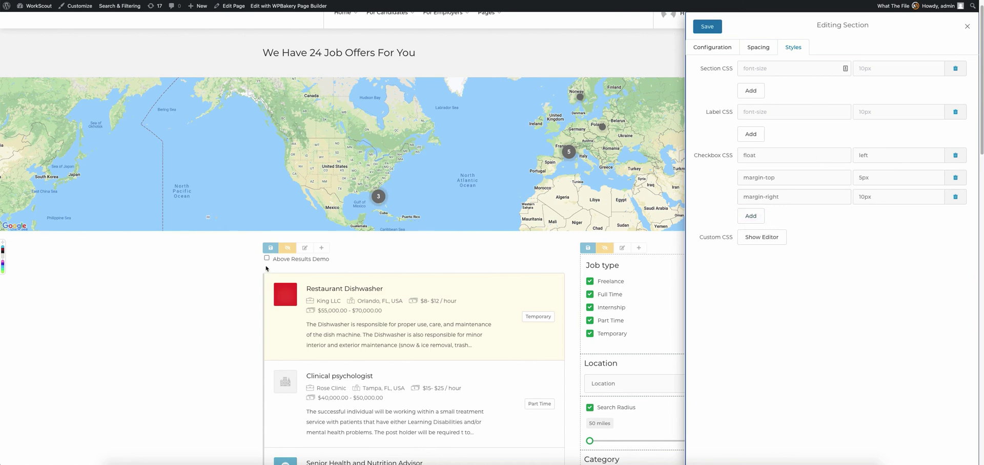
# Step: Remove the margin-right and margin-top rules from the Checkbox CSS
pyautogui.click(957, 198)
pyautogui.click(956, 179)
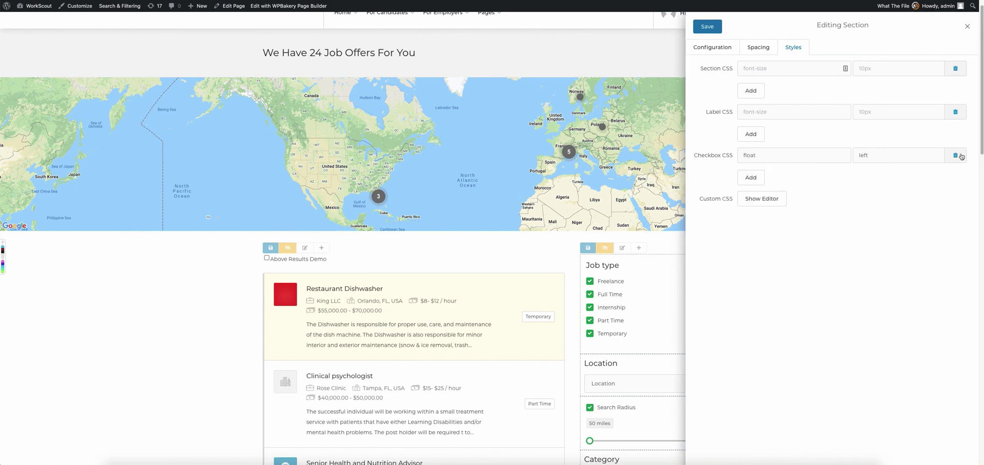
# Step: Review the section's Spacing, Styles and Configuration settings
pyautogui.click(758, 48)
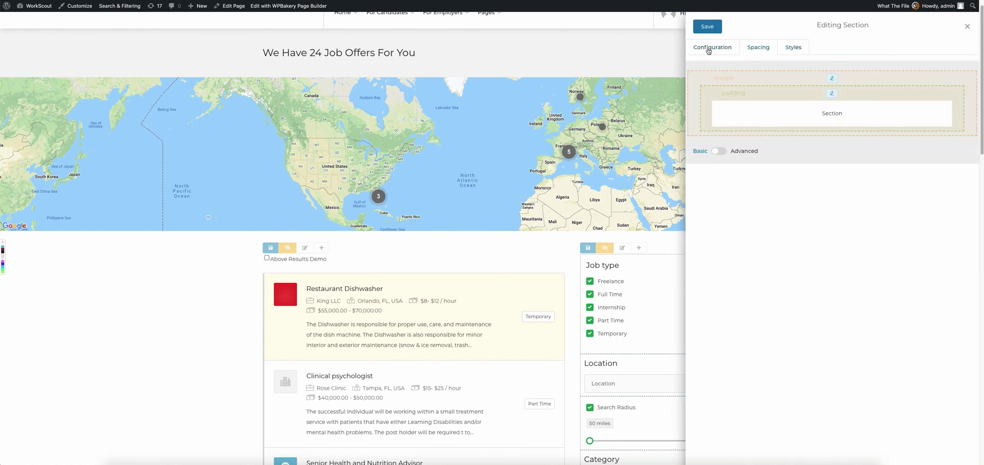
pyautogui.click(710, 47)
pyautogui.click(800, 47)
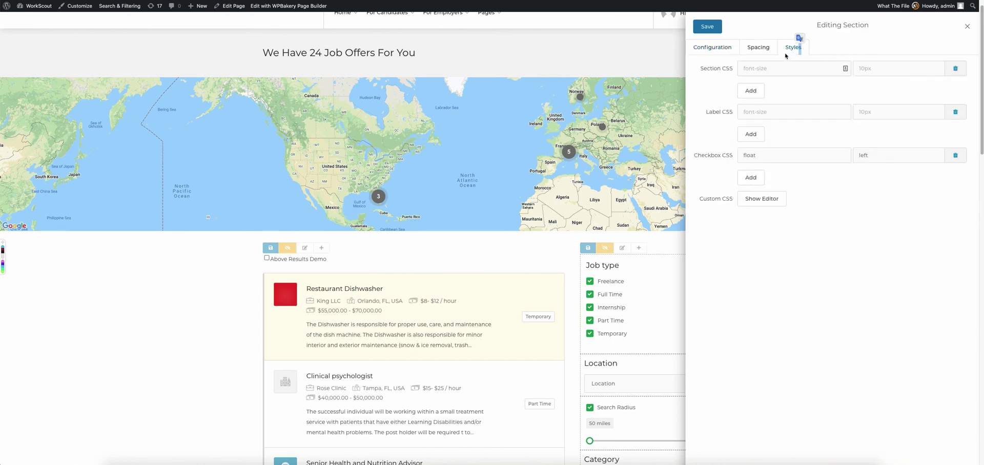
pyautogui.click(727, 51)
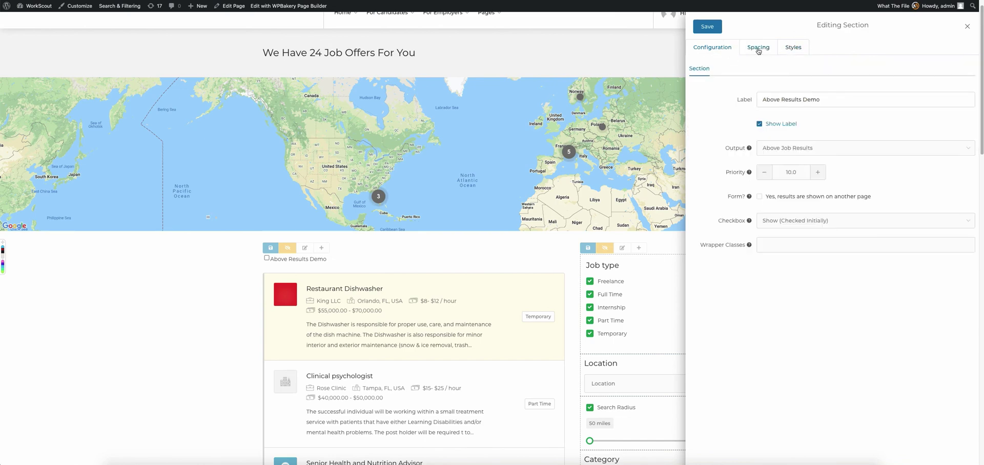